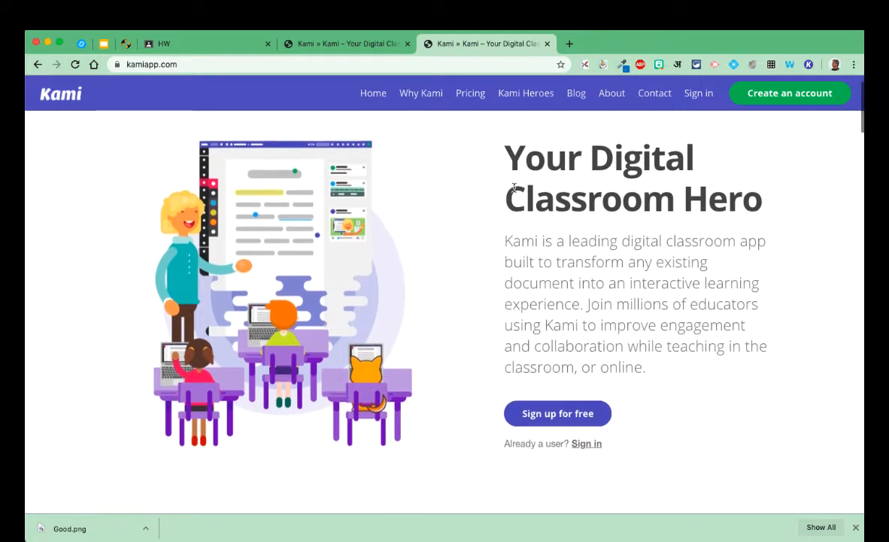
Look over the Kami home page, including its remote learning offer and the Google Classroom, Schoology and Canvas integrations
{"action": "scroll", "coordinate": [514, 187], "scroll_direction": "down", "scroll_amount": 8}
{"action": "scroll", "coordinate": [514, 187], "scroll_direction": "down", "scroll_amount": 10}
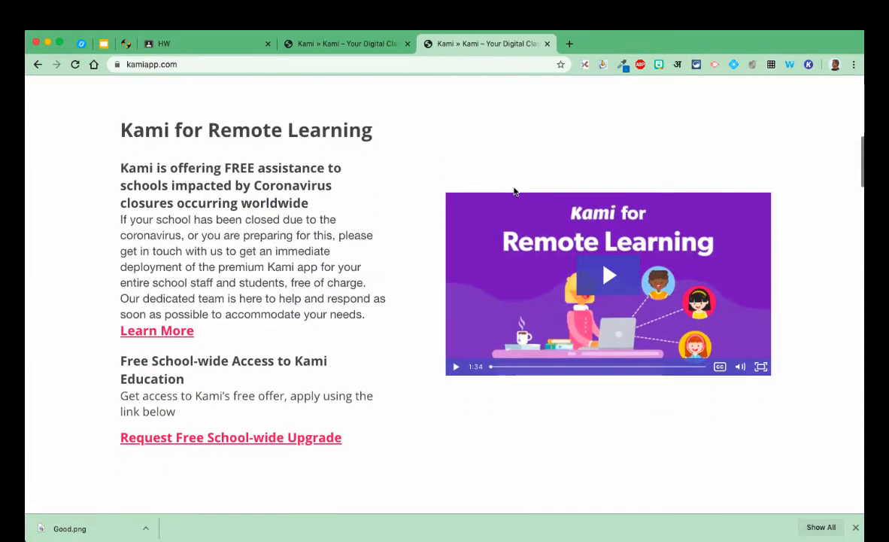
{"action": "scroll", "coordinate": [513, 192], "scroll_direction": "down", "scroll_amount": 3}
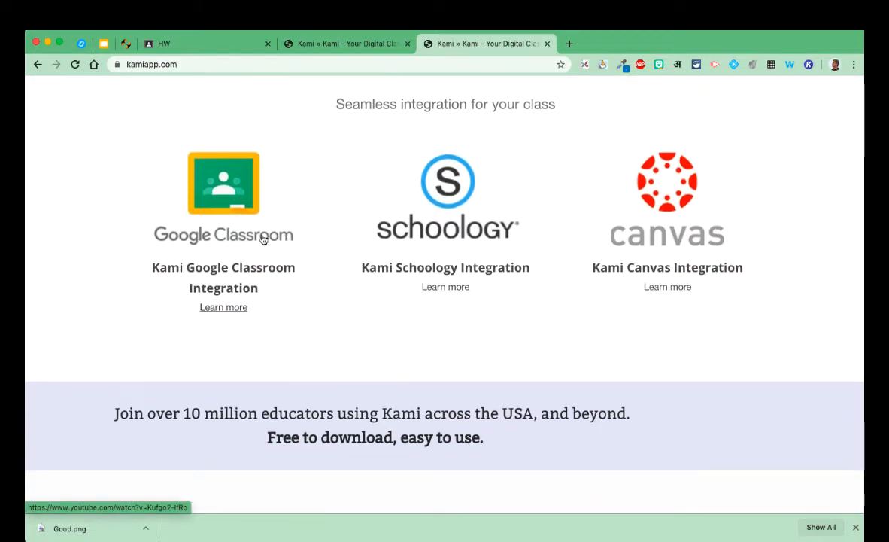
{"action": "scroll", "coordinate": [333, 230], "scroll_direction": "up", "scroll_amount": 10}
{"action": "scroll", "coordinate": [334, 227], "scroll_direction": "up", "scroll_amount": 5}
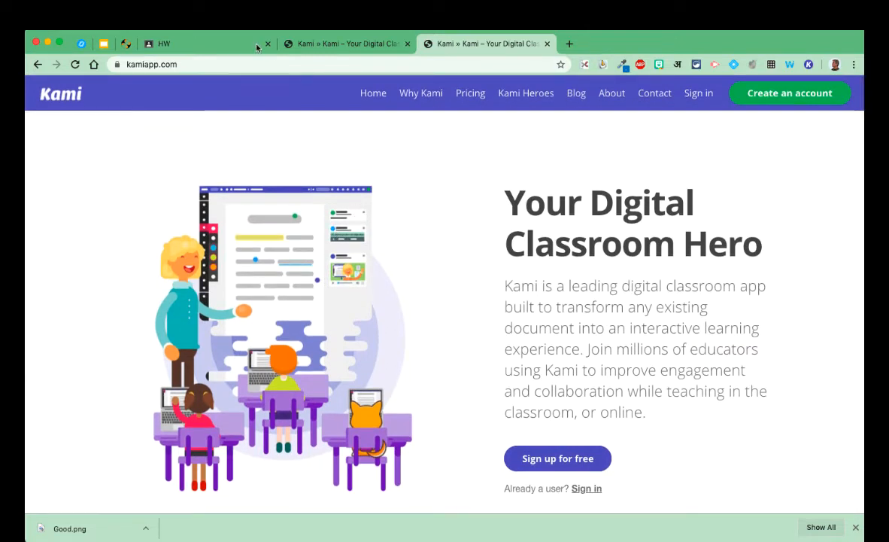
Open the turned-in math PDF from the HW assignment's student work, toggling Grade with Kami off and back on
{"action": "left_click", "coordinate": [234, 44]}
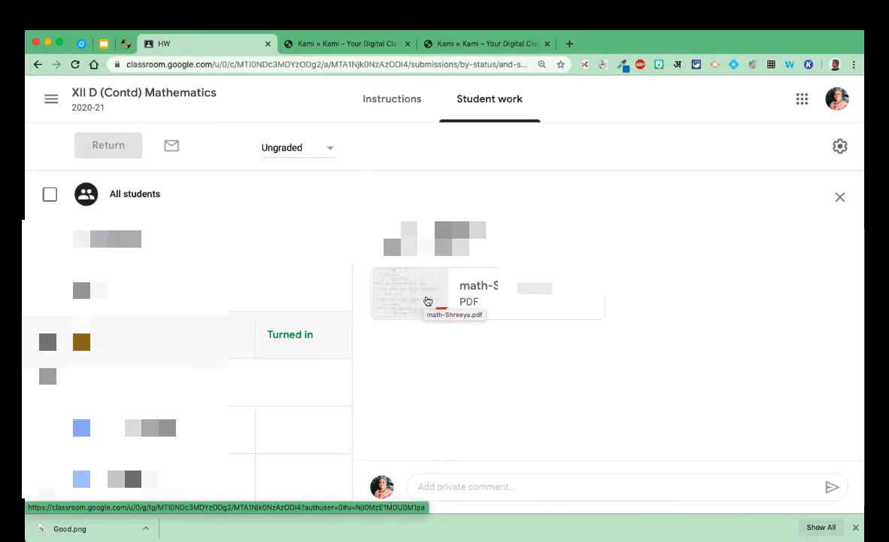
{"action": "left_click", "coordinate": [428, 300]}
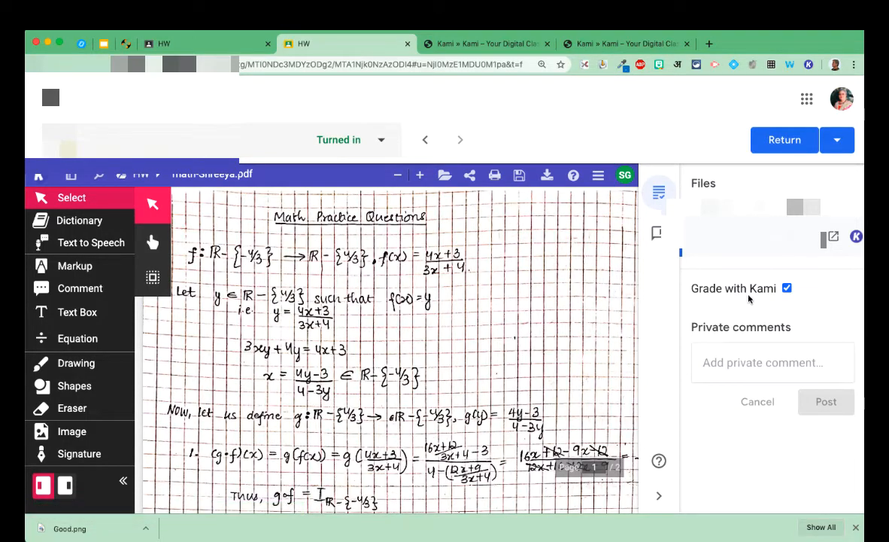
{"action": "left_click", "coordinate": [787, 289]}
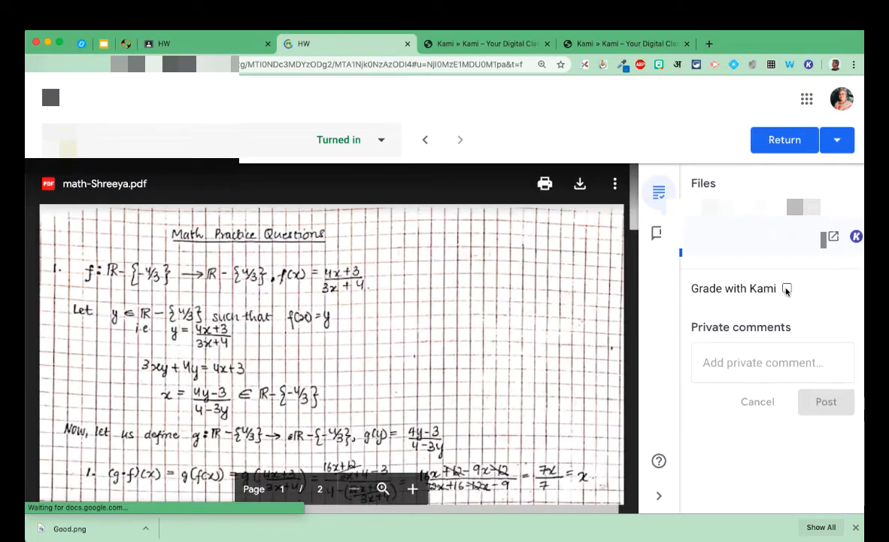
{"action": "left_click", "coordinate": [787, 289]}
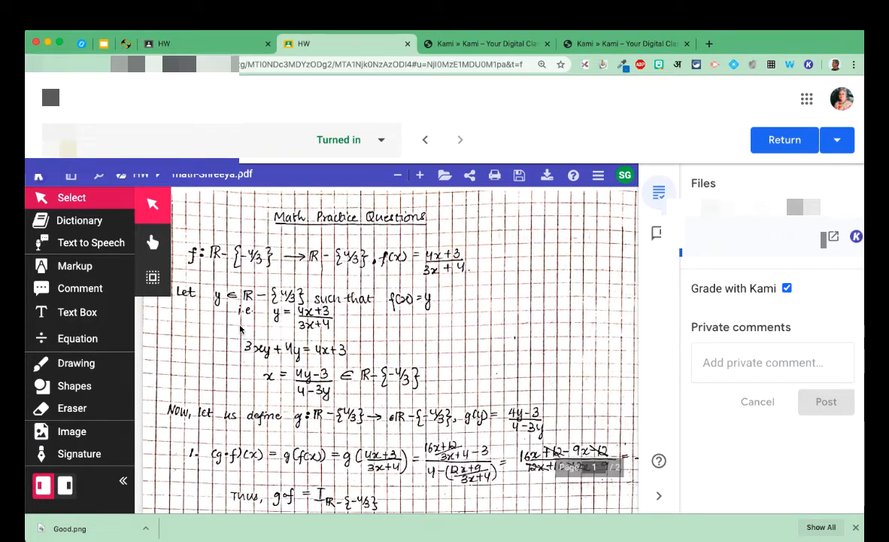
Draw a red freehand check mark with line thickness 4 just after the x = (4y−3)/(4−3y) line of question 1
{"action": "scroll", "coordinate": [241, 329], "scroll_direction": "down", "scroll_amount": 2}
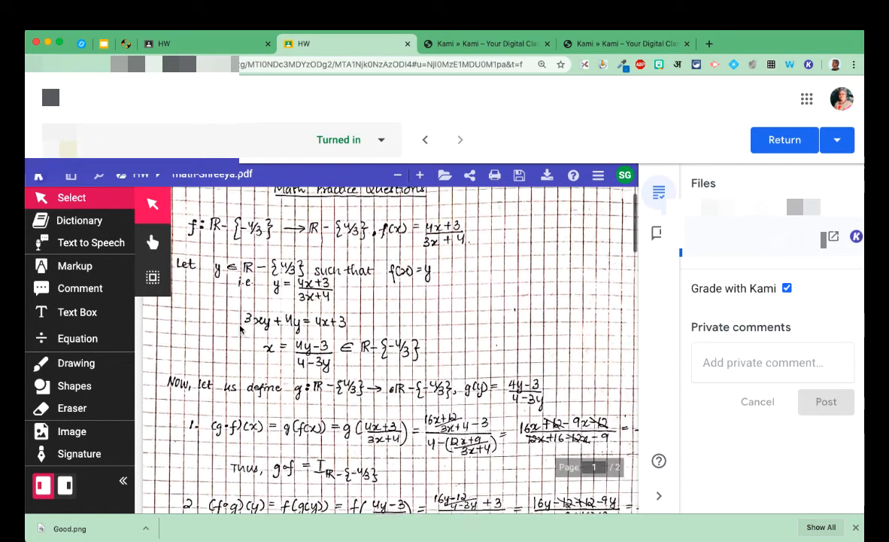
{"action": "scroll", "coordinate": [241, 329], "scroll_direction": "up", "scroll_amount": 2}
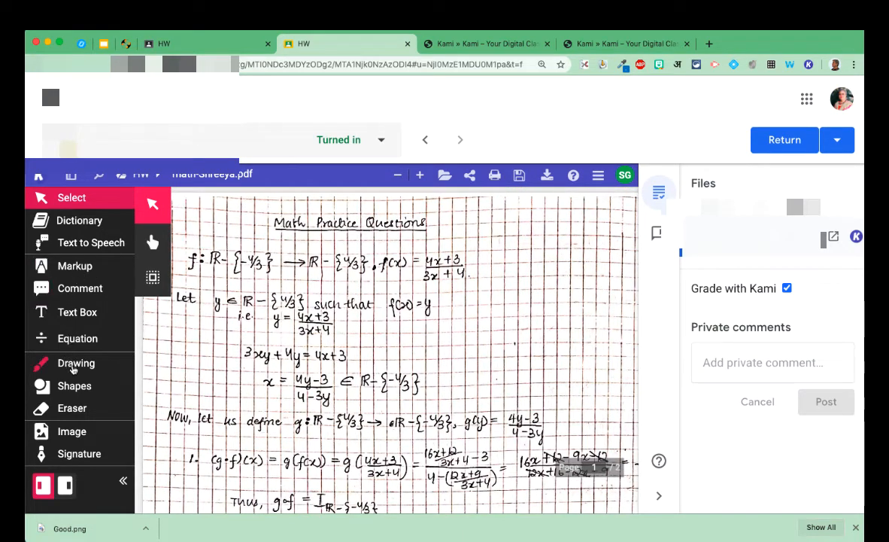
{"action": "left_click", "coordinate": [74, 365]}
{"action": "left_click", "coordinate": [152, 392]}
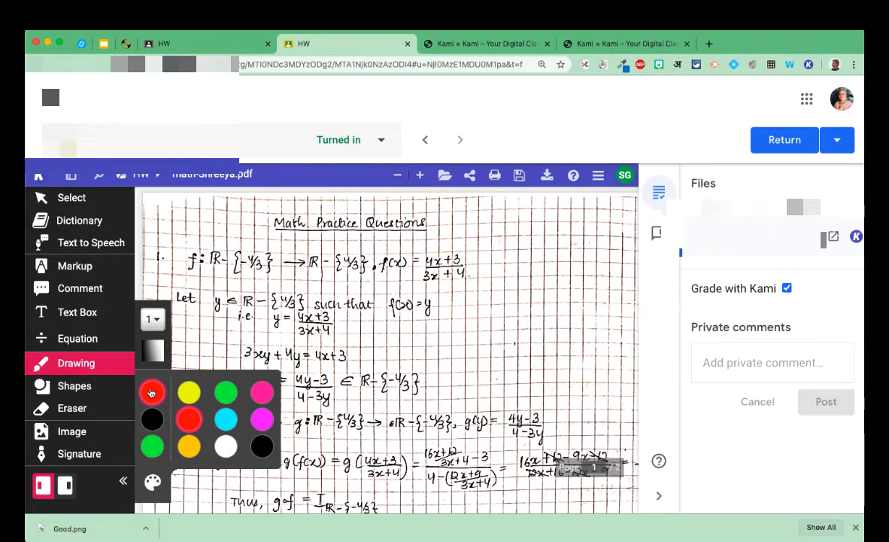
{"action": "left_click", "coordinate": [151, 392]}
{"action": "left_click", "coordinate": [157, 322]}
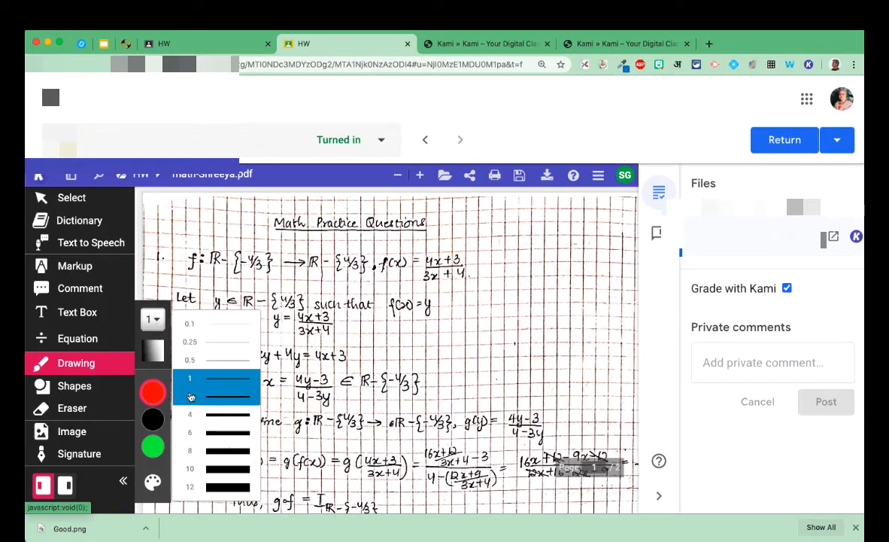
{"action": "left_click", "coordinate": [202, 415]}
{"action": "left_click", "coordinate": [151, 393]}
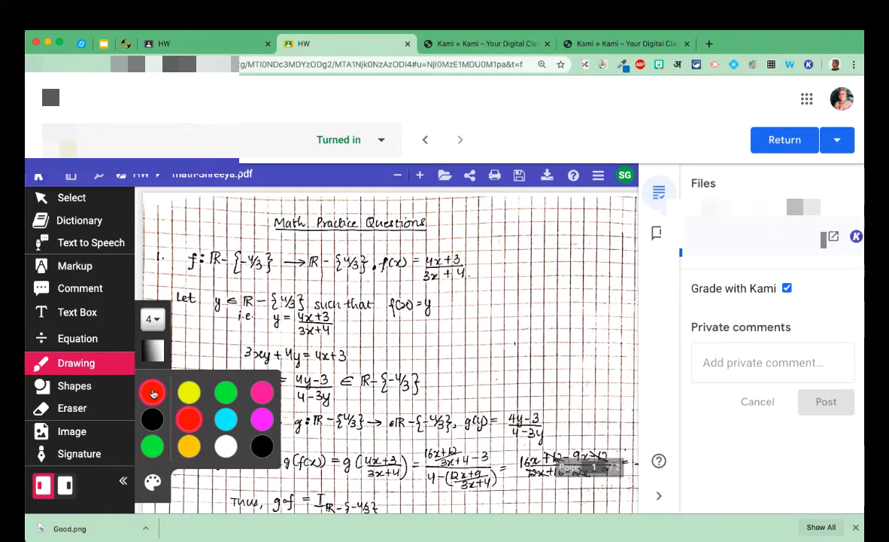
{"action": "left_click", "coordinate": [152, 392]}
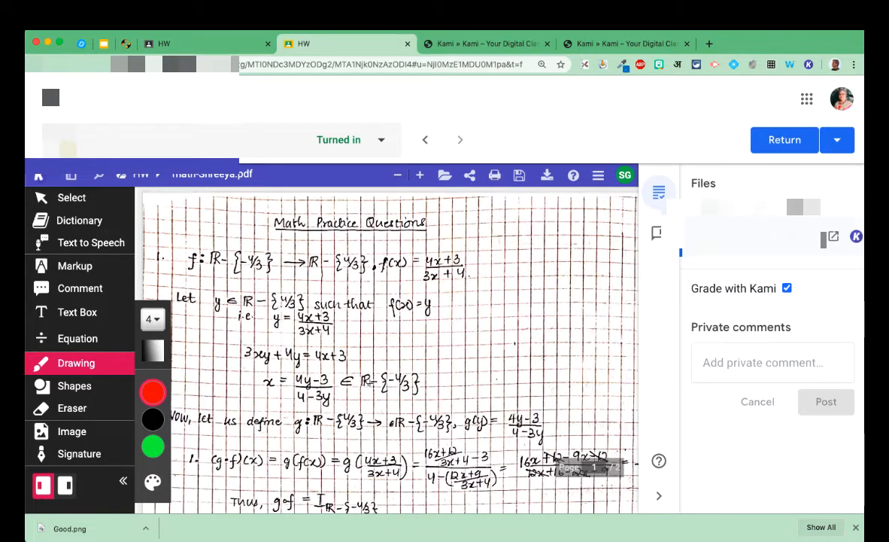
{"action": "scroll", "coordinate": [369, 382], "scroll_direction": "down", "scroll_amount": 2}
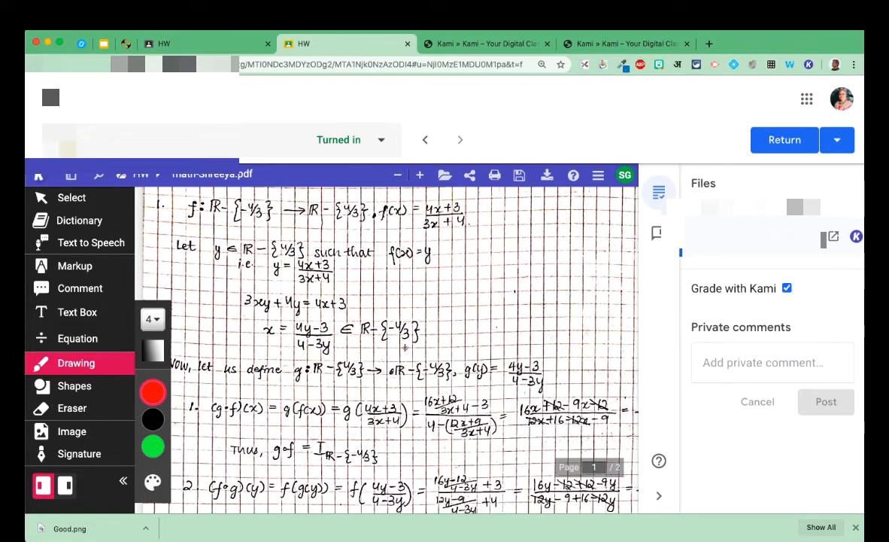
{"action": "left_click_drag", "start_coordinate": [405, 348], "coordinate": [449, 325]}
Add a green comment reading "Well done!" just after the "Thus, fog" line in part 2 of question 1
{"action": "scroll", "coordinate": [446, 447], "scroll_direction": "down", "scroll_amount": 6}
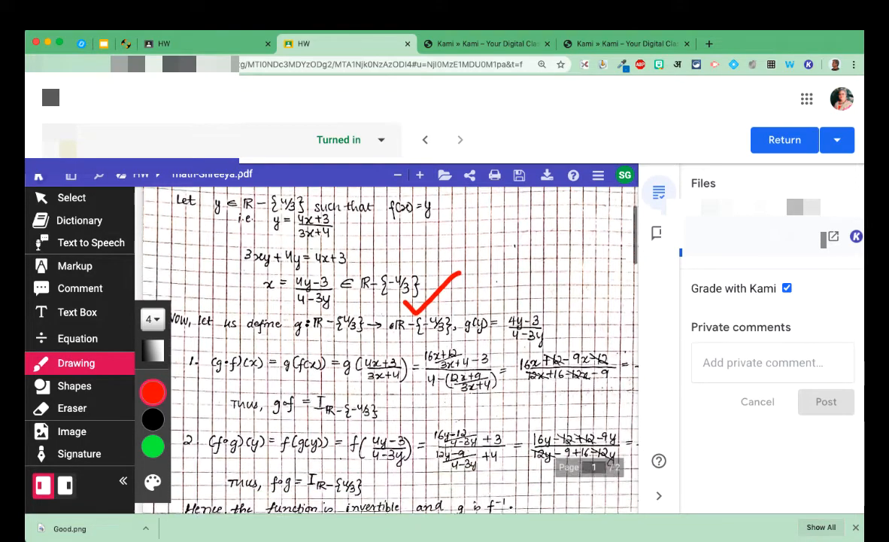
{"action": "scroll", "coordinate": [446, 446], "scroll_direction": "down", "scroll_amount": 1}
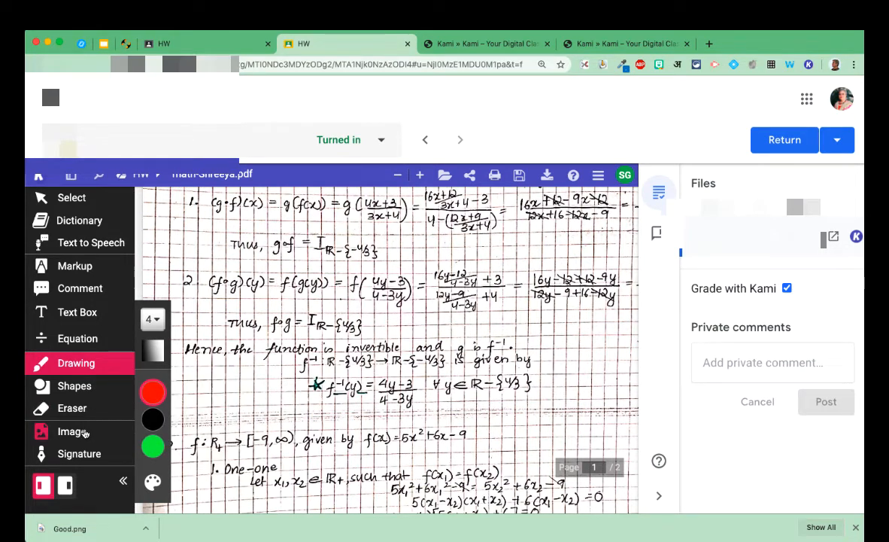
{"action": "left_click", "coordinate": [97, 291]}
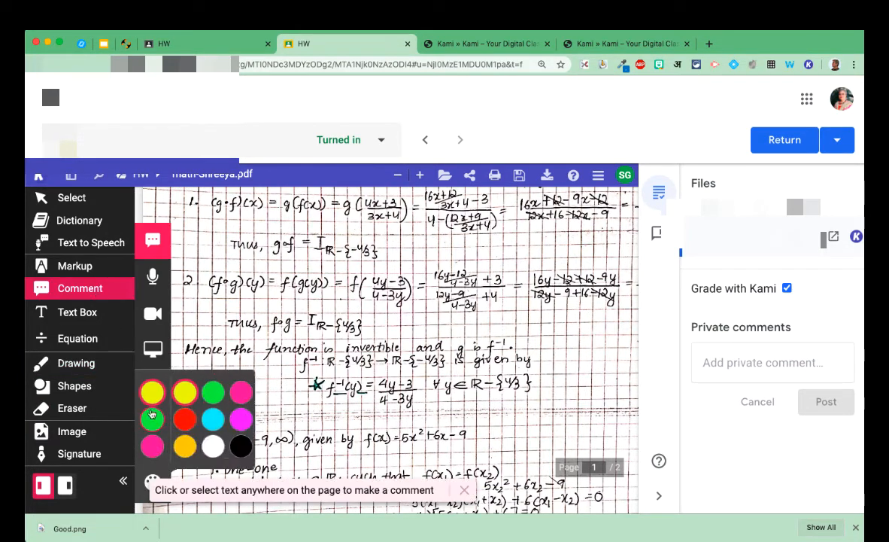
{"action": "left_click", "coordinate": [154, 422]}
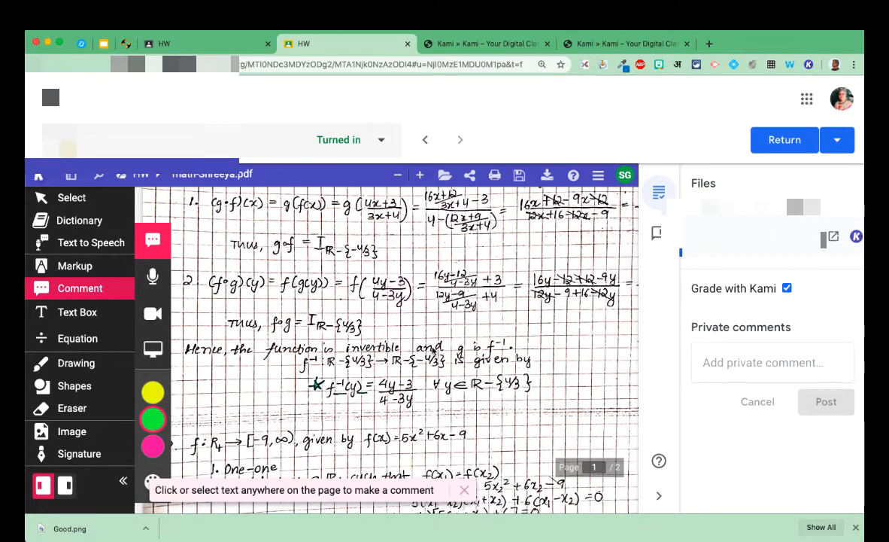
{"action": "left_click", "coordinate": [368, 317]}
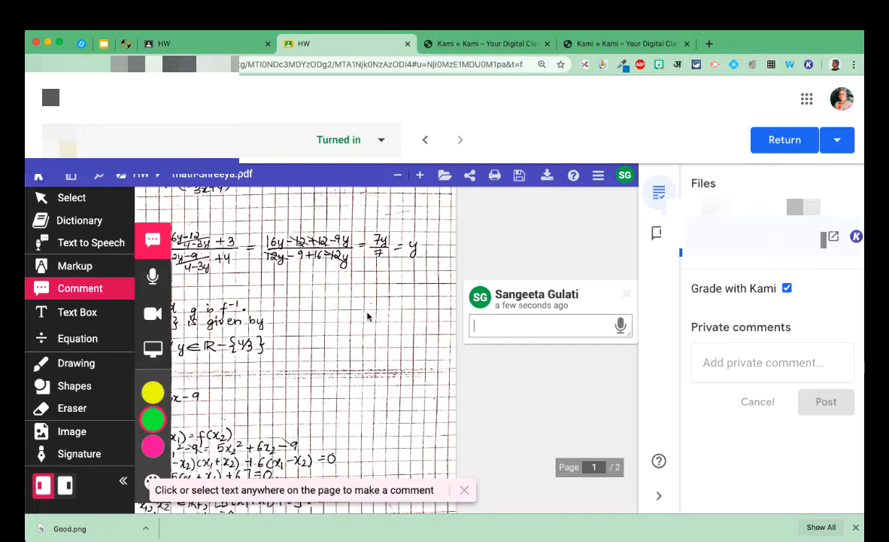
{"action": "type", "text": "Well done!"}
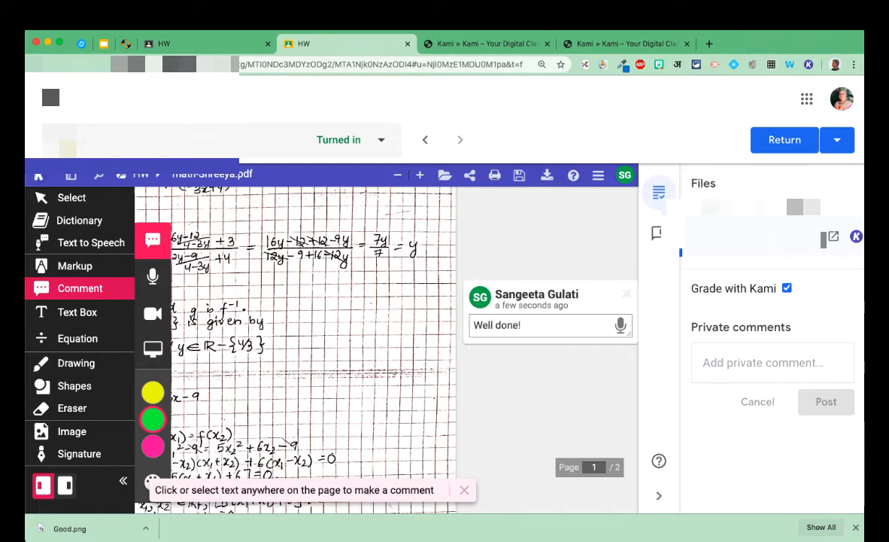
{"action": "key", "text": "Return"}
{"action": "scroll", "coordinate": [334, 316], "scroll_direction": "left", "scroll_amount": 2}
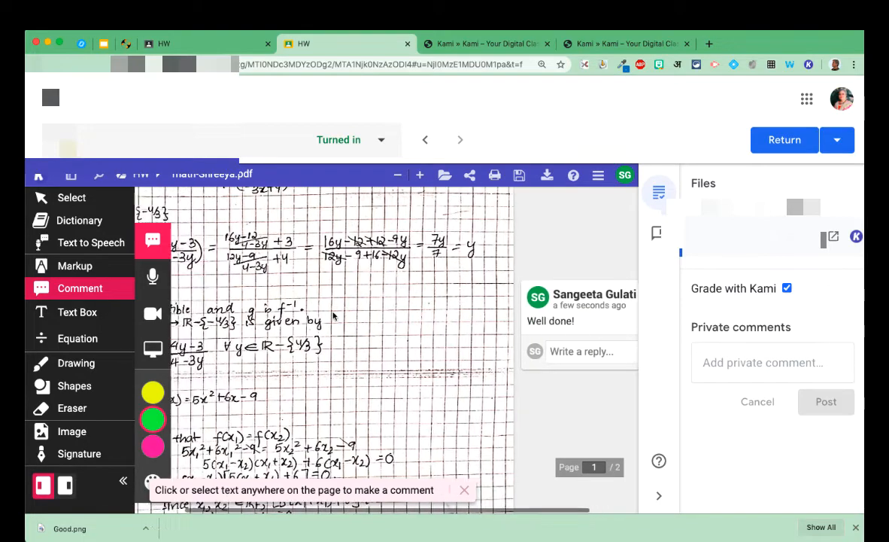
{"action": "scroll", "coordinate": [242, 305], "scroll_direction": "left", "scroll_amount": 2}
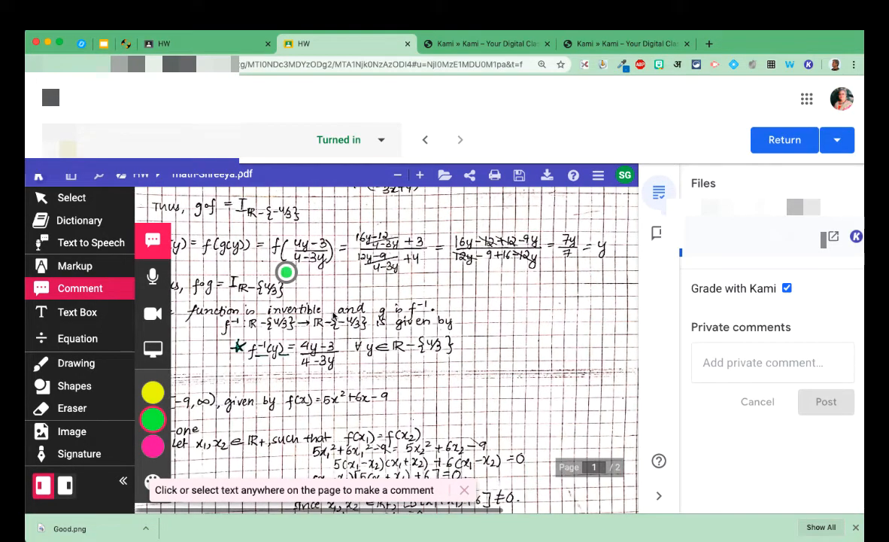
{"action": "scroll", "coordinate": [243, 305], "scroll_direction": "left", "scroll_amount": 1}
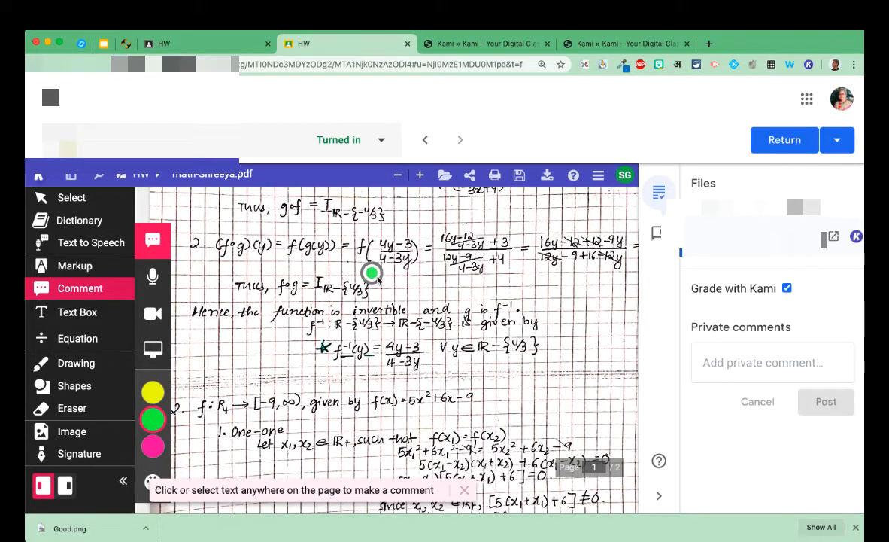
Try circling the f⁻¹(y) result with a red ellipse of thickness 6, and undo the shape
{"action": "scroll", "coordinate": [340, 335], "scroll_direction": "down", "scroll_amount": 5}
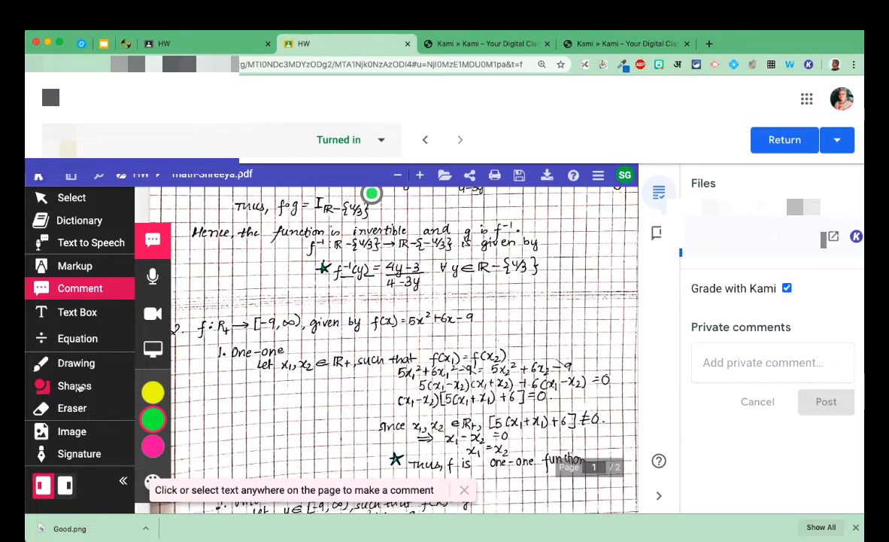
{"action": "left_click", "coordinate": [78, 386]}
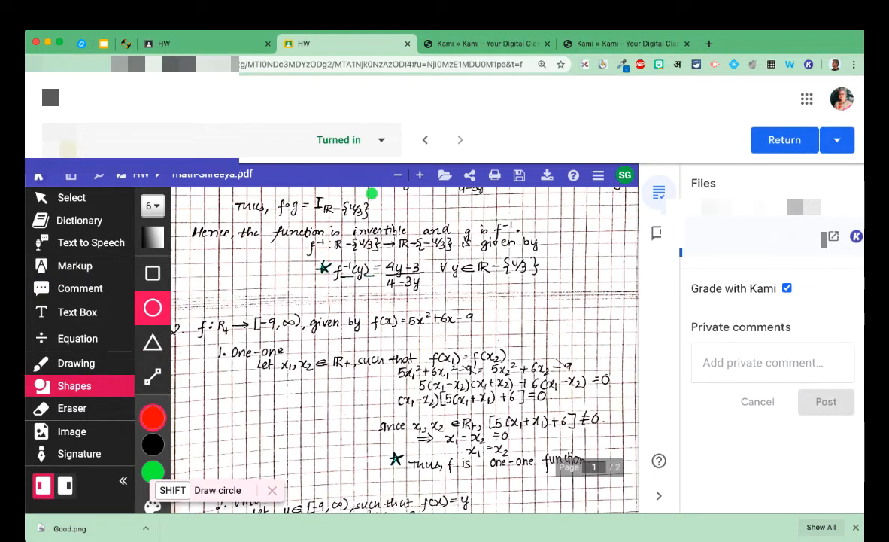
{"action": "mouse_move", "coordinate": [414, 210]}
{"action": "left_mouse_down"}
{"action": "mouse_move", "coordinate": [495, 223]}
{"action": "mouse_move", "coordinate": [250, 287]}
{"action": "mouse_move", "coordinate": [245, 303]}
{"action": "left_mouse_up"}
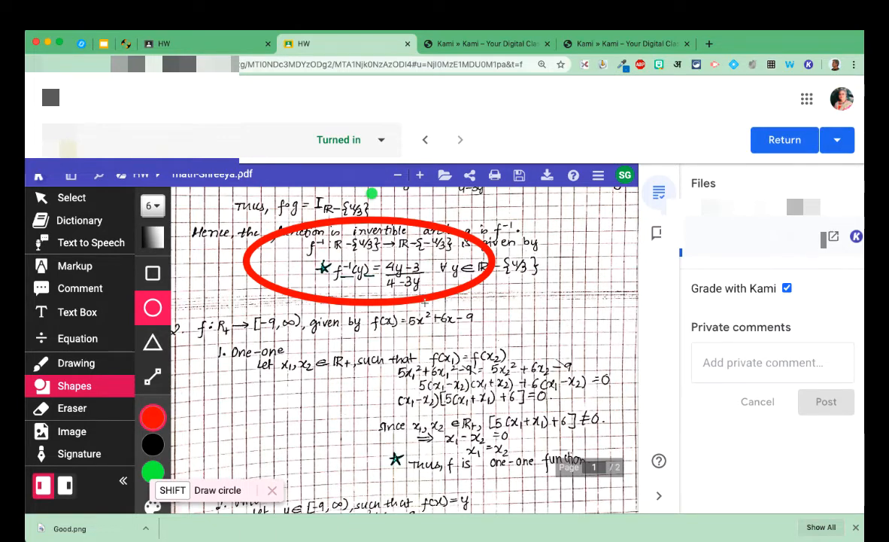
{"action": "key", "text": "ctrl+z"}
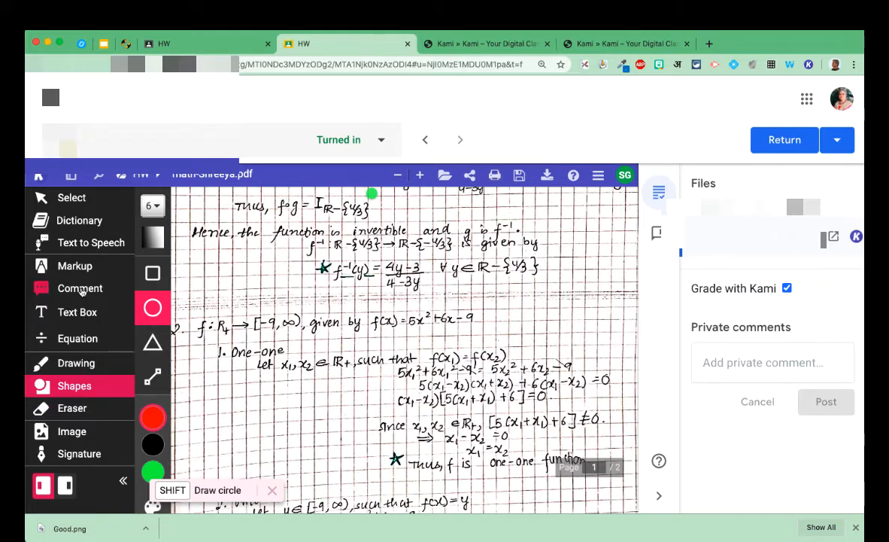
Place a widened text box beside the starred f⁻¹(y) result, choose green as its colour, and enter "That's the right presentation!"
{"action": "left_click", "coordinate": [81, 291]}
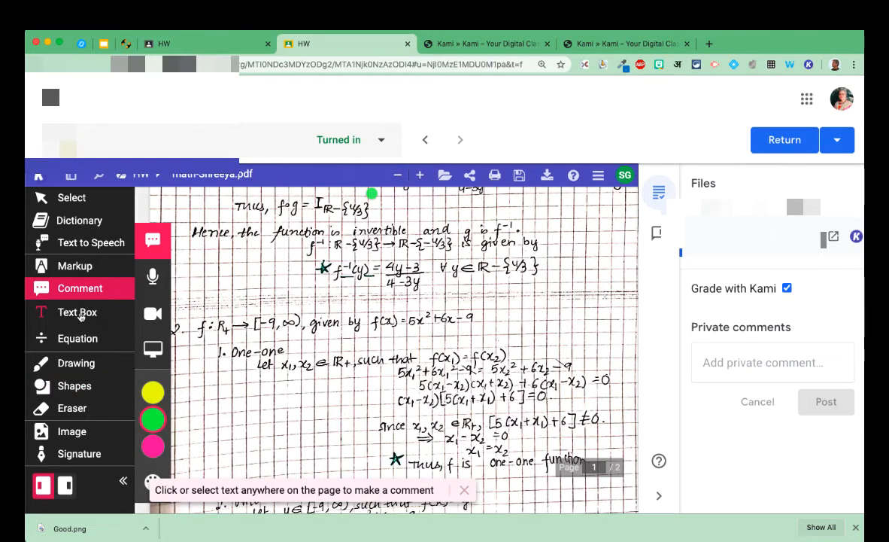
{"action": "left_click", "coordinate": [78, 314]}
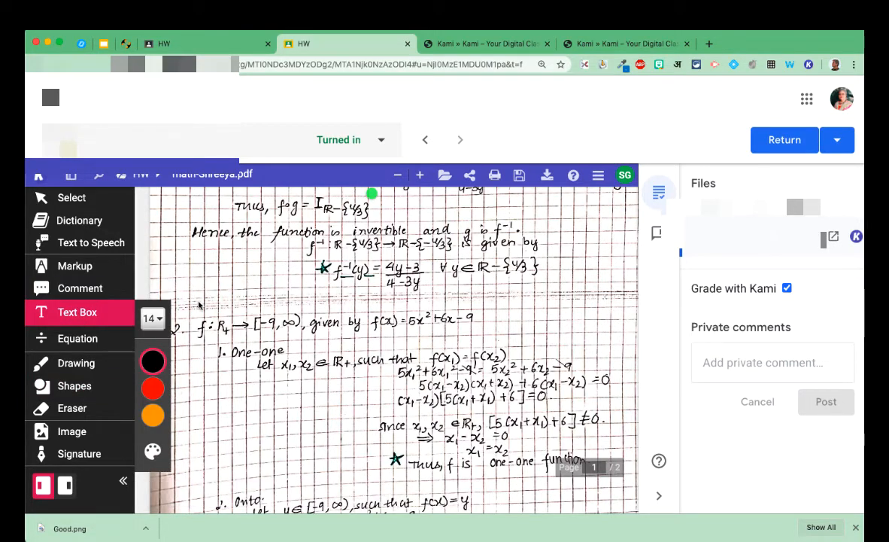
{"action": "left_click", "coordinate": [206, 273]}
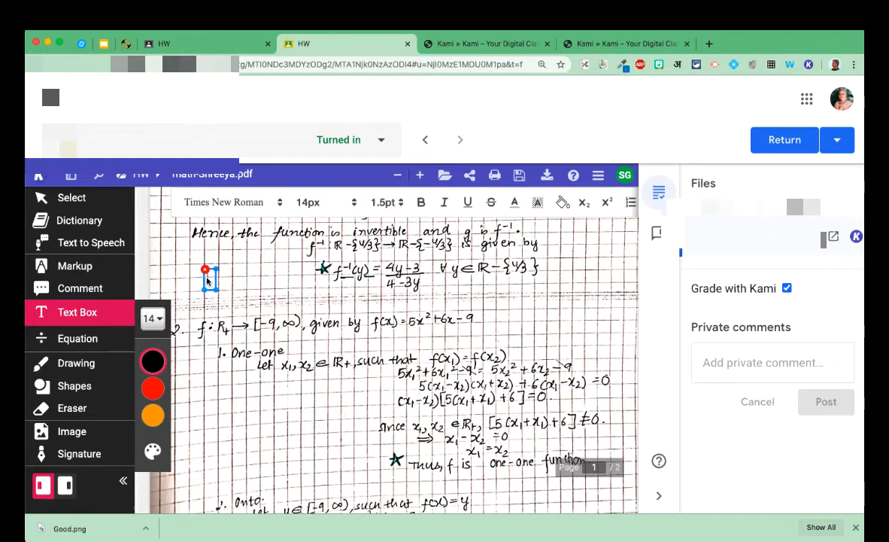
{"action": "left_click_drag", "start_coordinate": [245, 289], "coordinate": [312, 289]}
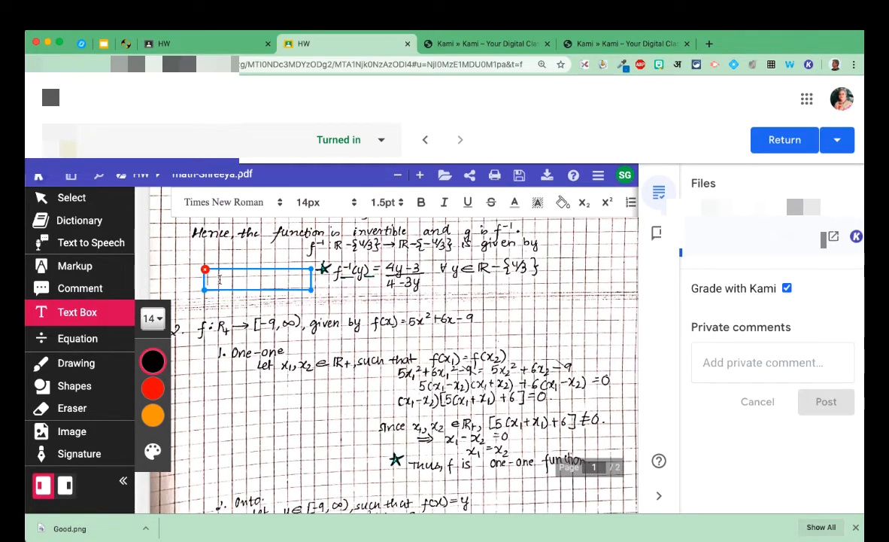
{"action": "mouse_move", "coordinate": [155, 380]}
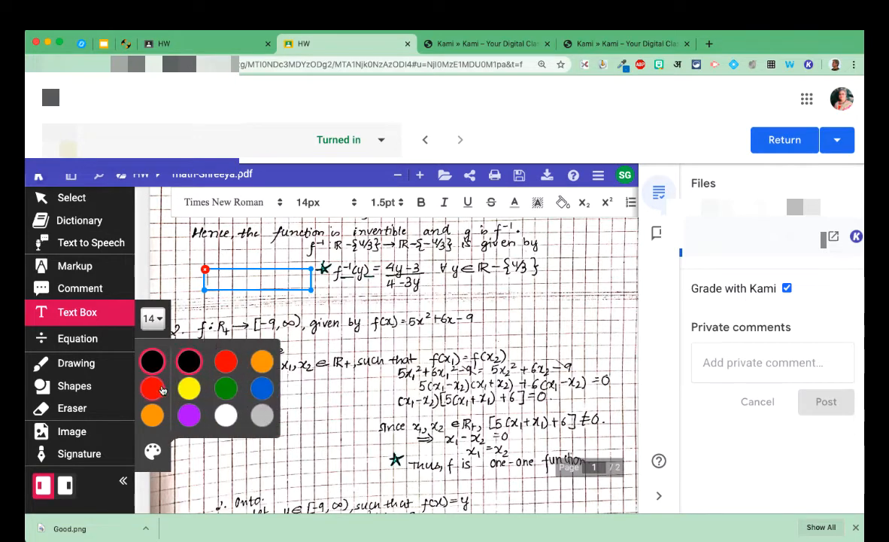
{"action": "left_click", "coordinate": [228, 389]}
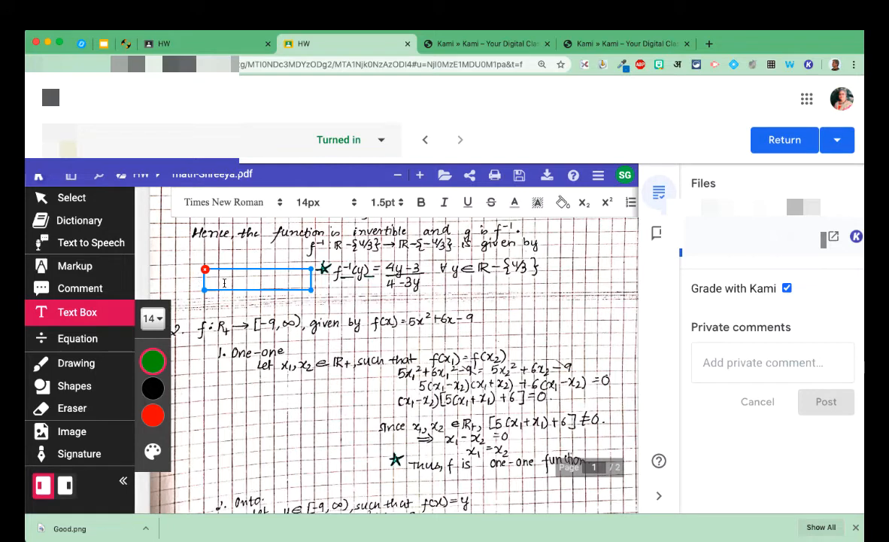
{"action": "type", "text": "That's the right pr"}
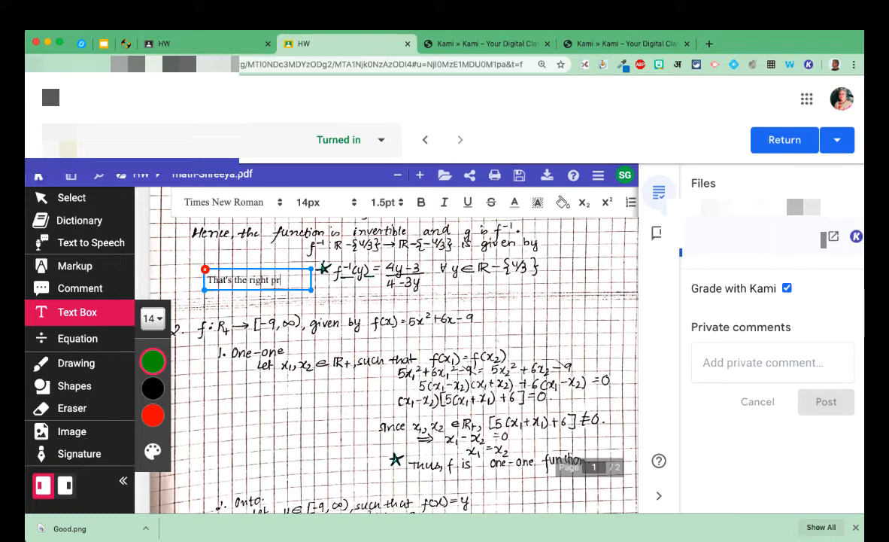
{"action": "type", "text": "esentation!"}
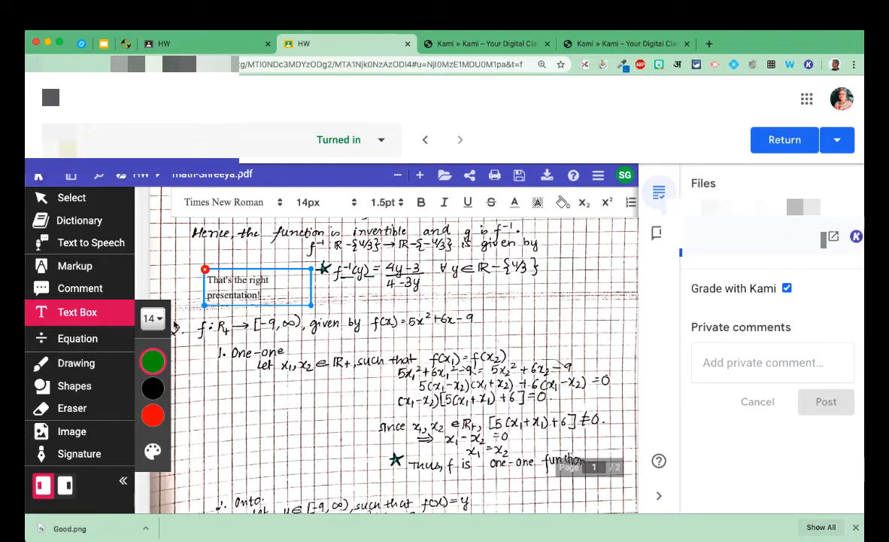
Delete the "That's the right presentation!" text box, place an empty widened one in its spot, and look through its font choices
{"action": "left_click", "coordinate": [205, 270]}
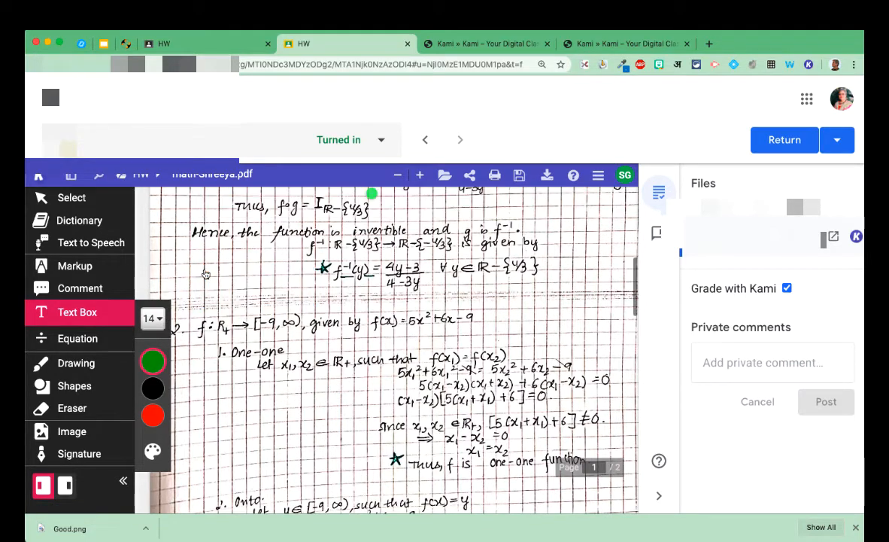
{"action": "left_click", "coordinate": [217, 284]}
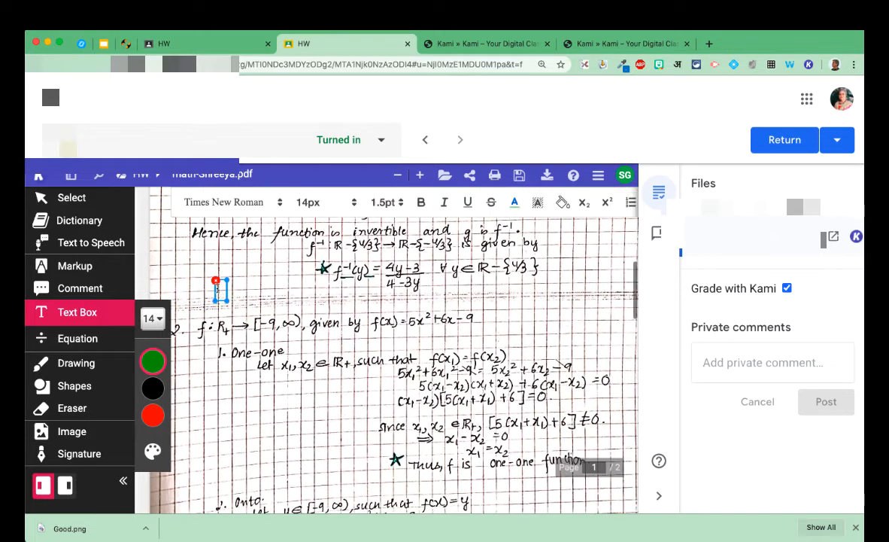
{"action": "left_click_drag", "start_coordinate": [226, 302], "coordinate": [321, 301]}
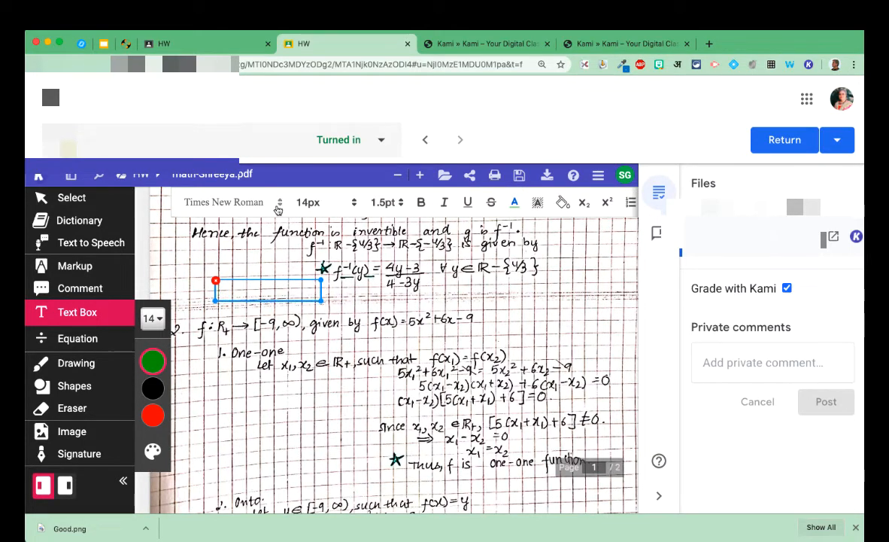
{"action": "left_click", "coordinate": [256, 197]}
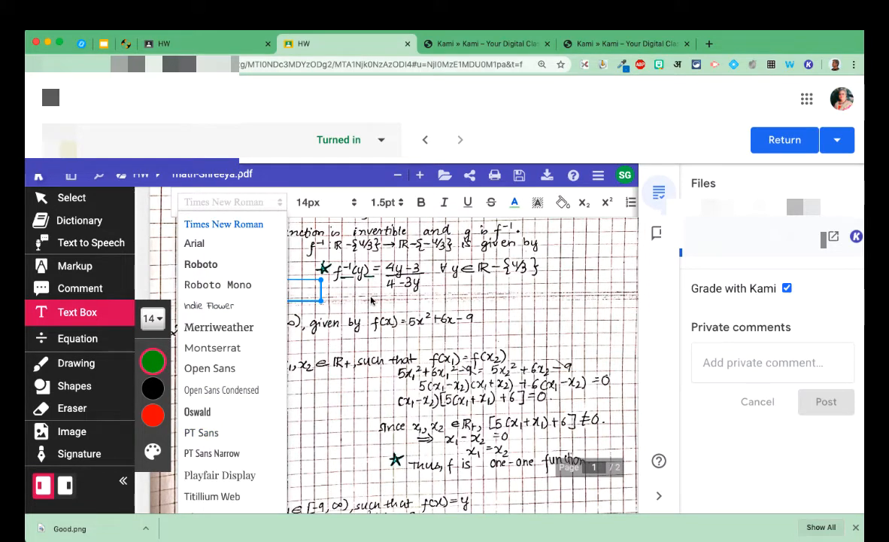
{"action": "left_click", "coordinate": [344, 277]}
Add a green box highlight on page 2 over the concluding lines from "Thus, for every value of y" through "f is bijective"
{"action": "scroll", "coordinate": [385, 359], "scroll_direction": "down", "scroll_amount": 6}
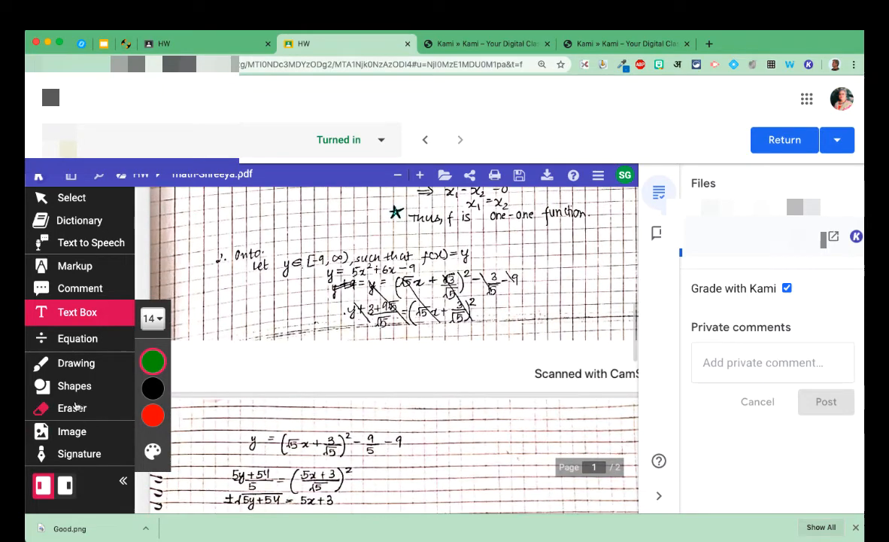
{"action": "left_click", "coordinate": [81, 366]}
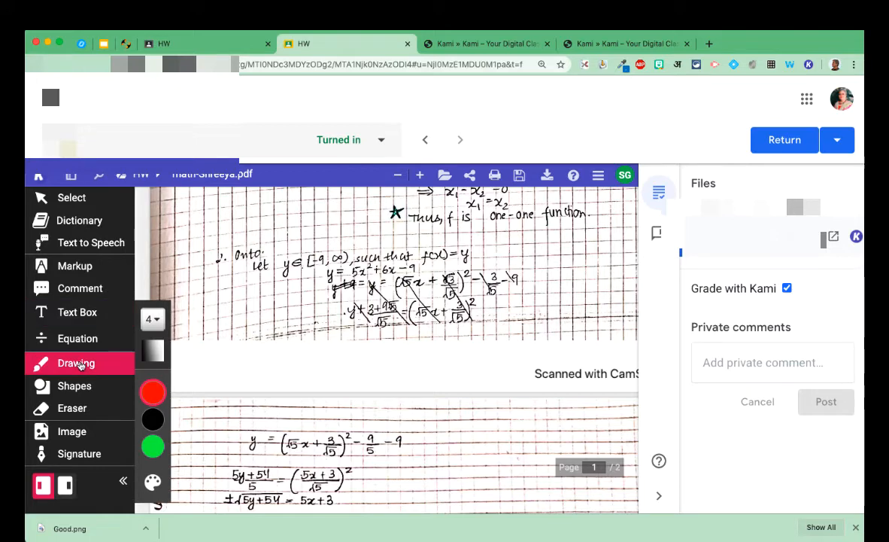
{"action": "left_click", "coordinate": [84, 269]}
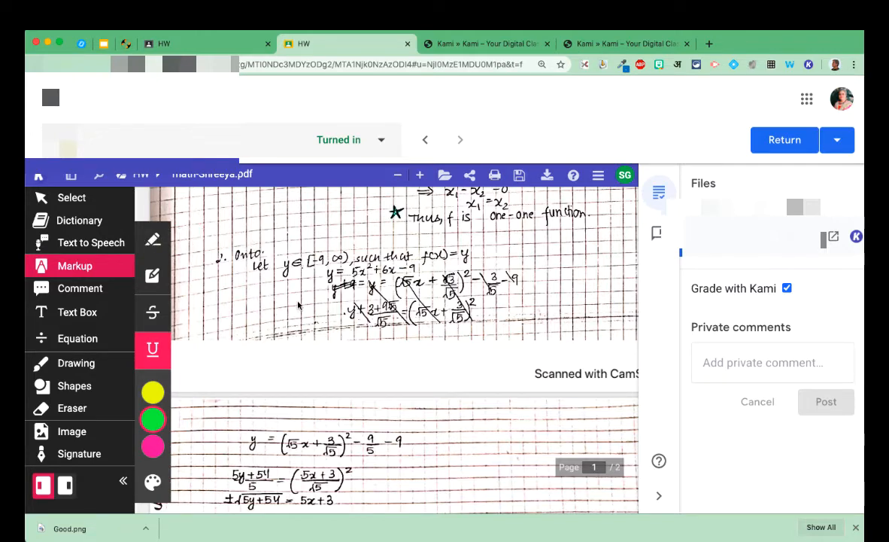
{"action": "left_click", "coordinate": [152, 276]}
{"action": "scroll", "coordinate": [308, 361], "scroll_direction": "down", "scroll_amount": 5}
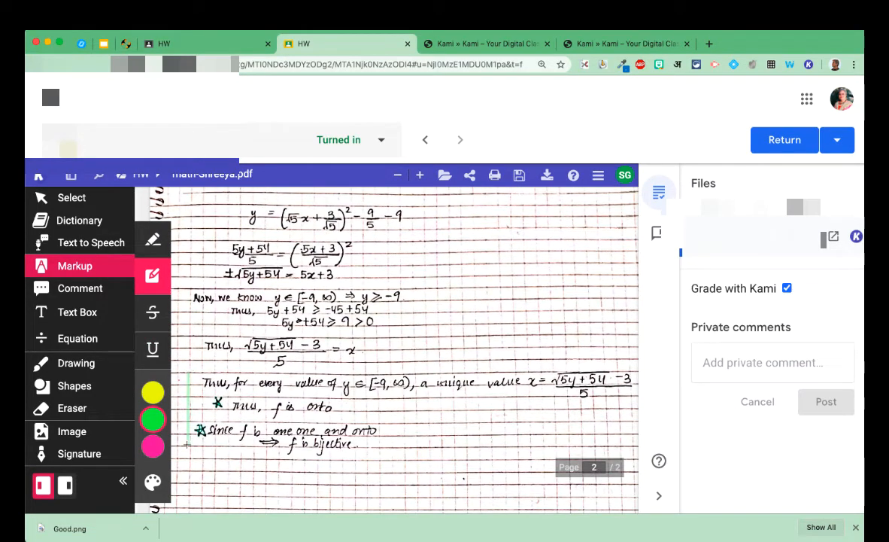
{"action": "mouse_move", "coordinate": [189, 373]}
{"action": "left_mouse_down"}
{"action": "mouse_move", "coordinate": [458, 454]}
{"action": "mouse_move", "coordinate": [551, 459]}
{"action": "mouse_move", "coordinate": [605, 412]}
{"action": "mouse_move", "coordinate": [540, 488]}
{"action": "left_mouse_up"}
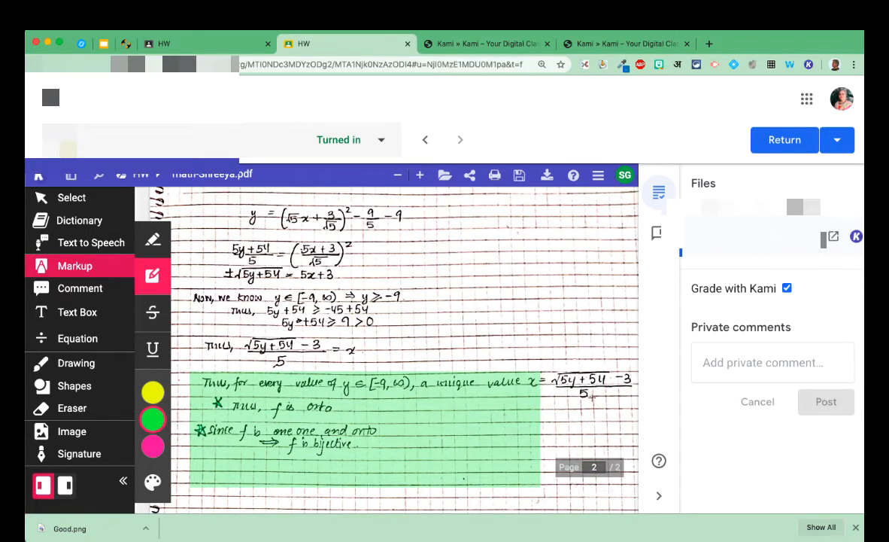
Insert the saved "GOOD" avatar image as a signature just below the green highlighted conclusion on page 2
{"action": "scroll", "coordinate": [592, 396], "scroll_direction": "down", "scroll_amount": 8}
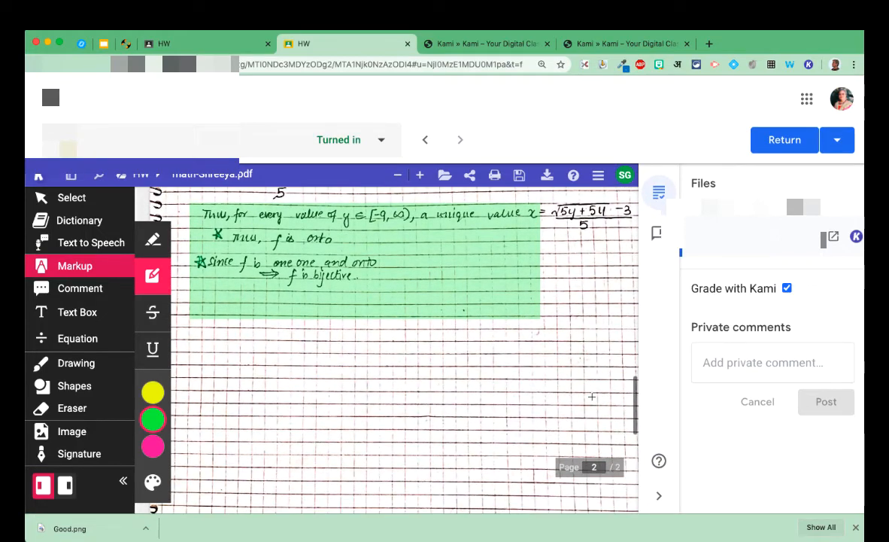
{"action": "scroll", "coordinate": [593, 397], "scroll_direction": "up", "scroll_amount": 5}
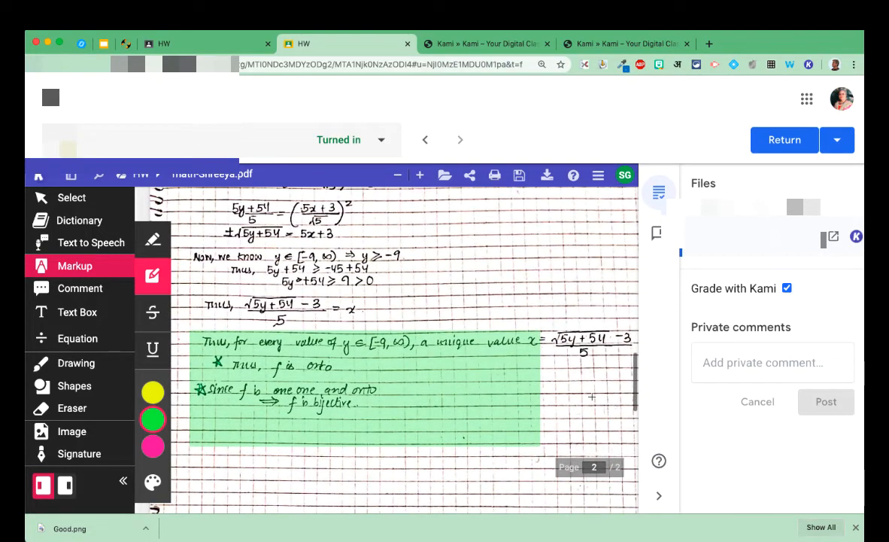
{"action": "mouse_move", "coordinate": [79, 456]}
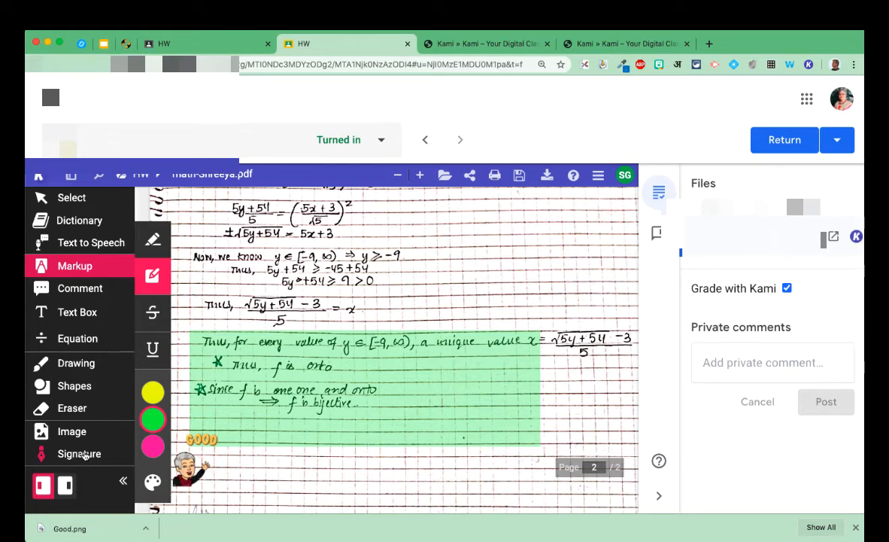
{"action": "left_click", "coordinate": [82, 455]}
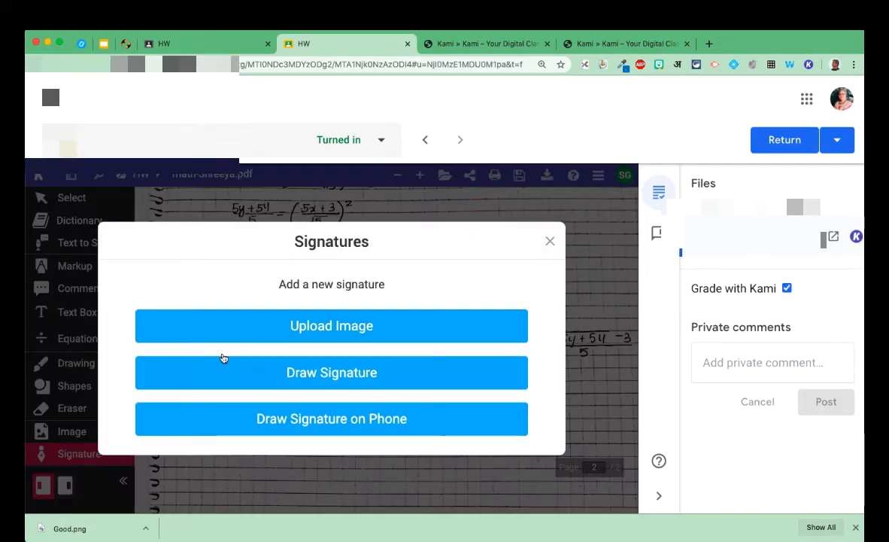
{"action": "scroll", "coordinate": [427, 353], "scroll_direction": "down", "scroll_amount": 1}
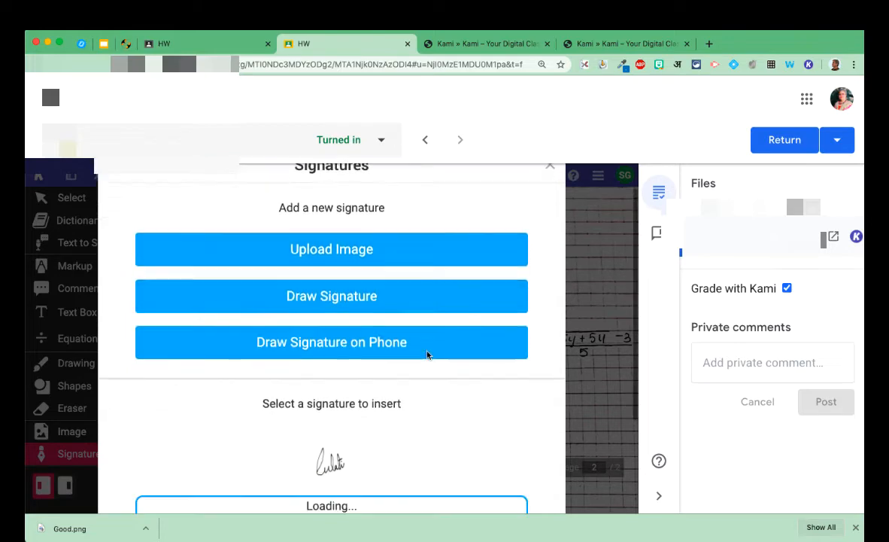
{"action": "scroll", "coordinate": [427, 353], "scroll_direction": "down", "scroll_amount": 4}
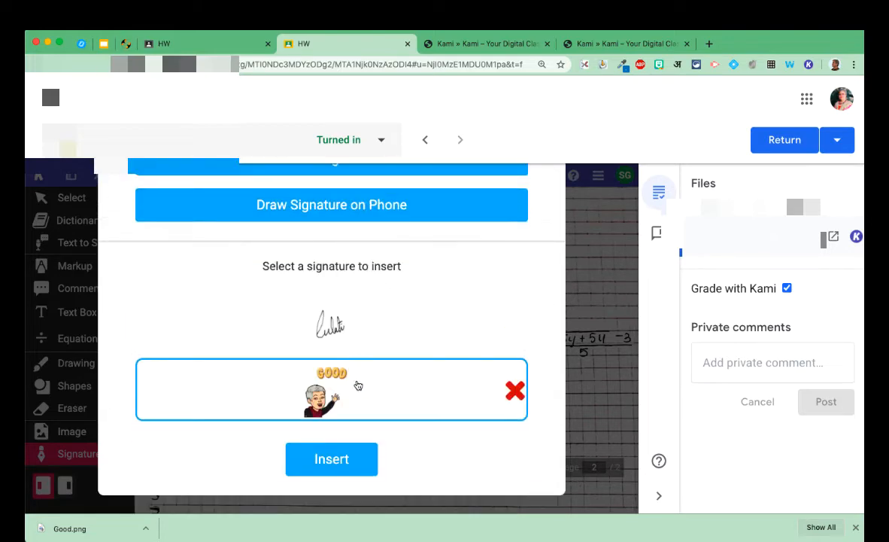
{"action": "left_click", "coordinate": [332, 459]}
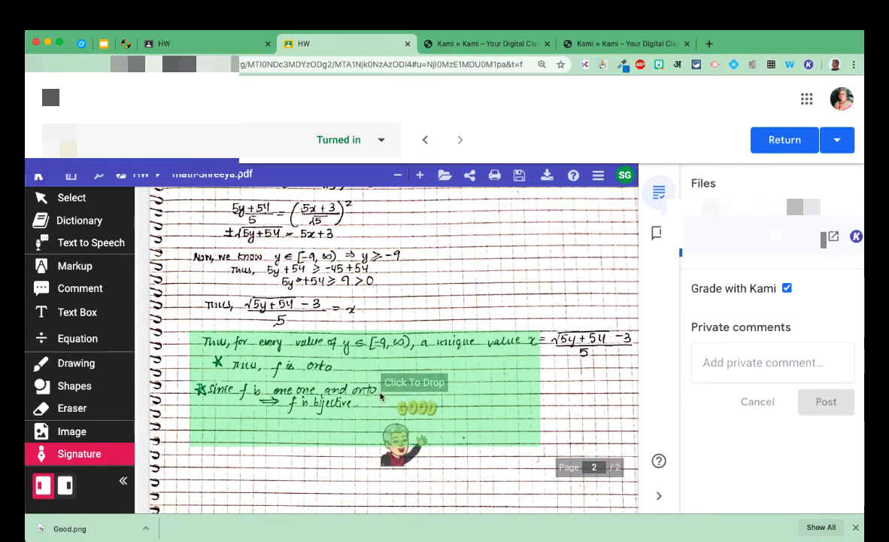
{"action": "left_click", "coordinate": [317, 441]}
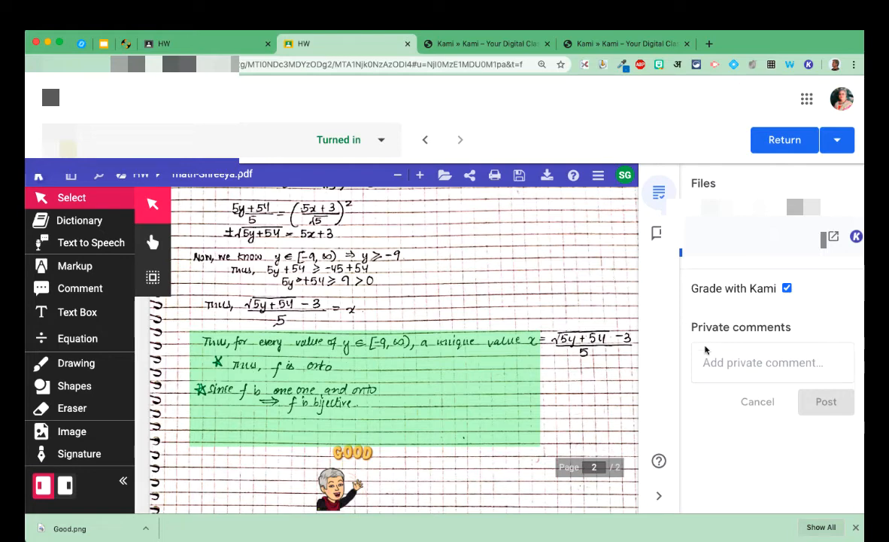
Post the private comment "Well done!" to the student
{"action": "left_click", "coordinate": [713, 360]}
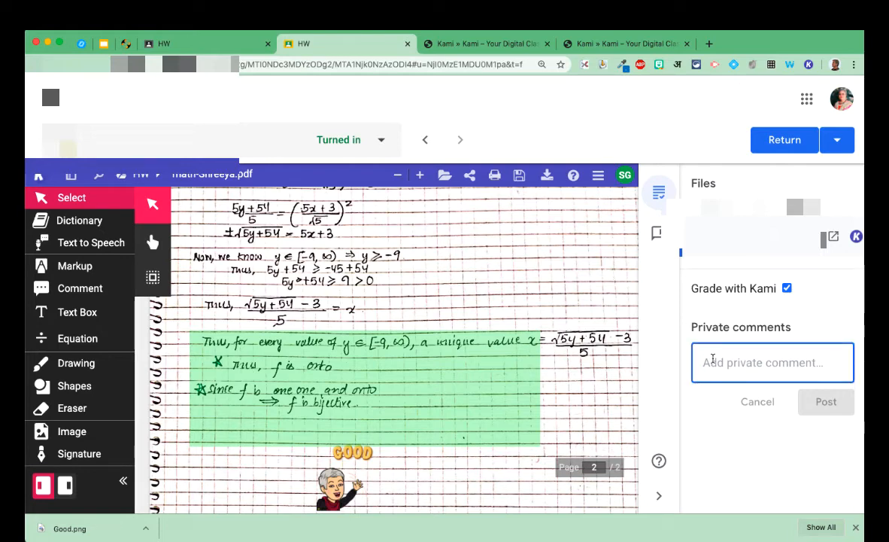
{"action": "type", "text": "Well"}
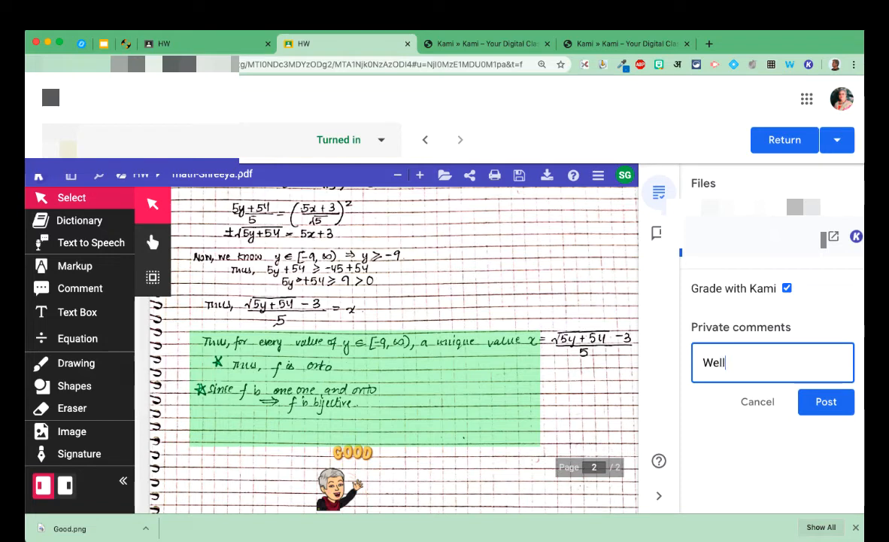
{"action": "type", "text": " done!"}
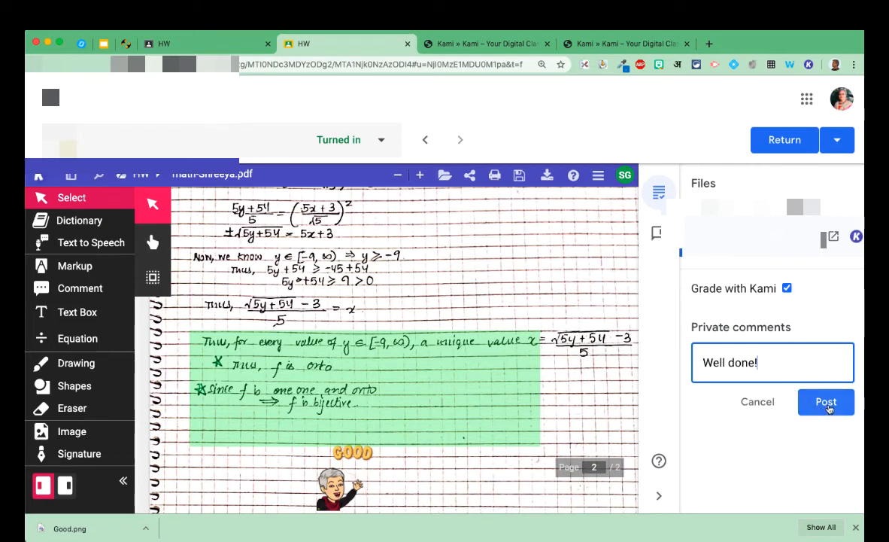
{"action": "left_click", "coordinate": [827, 404]}
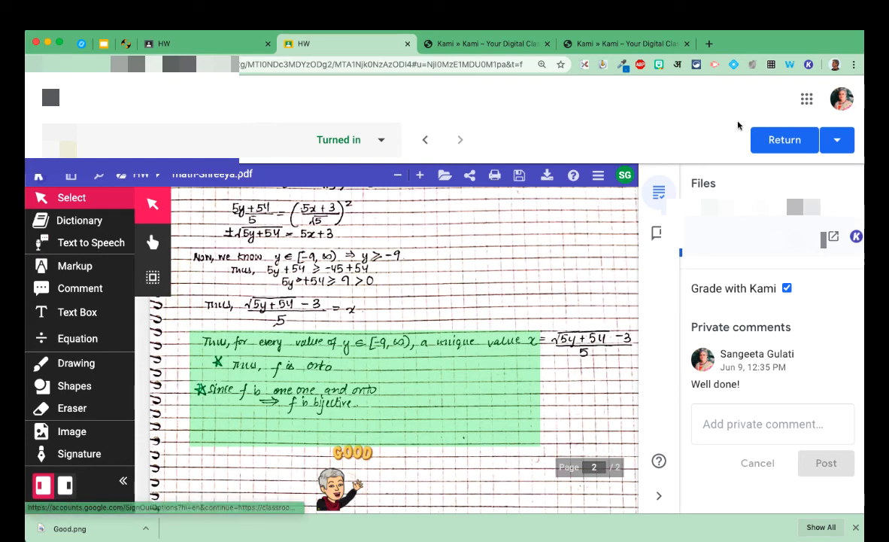
Return the annotated homework to the student and confirm the return
{"action": "left_click", "coordinate": [783, 141]}
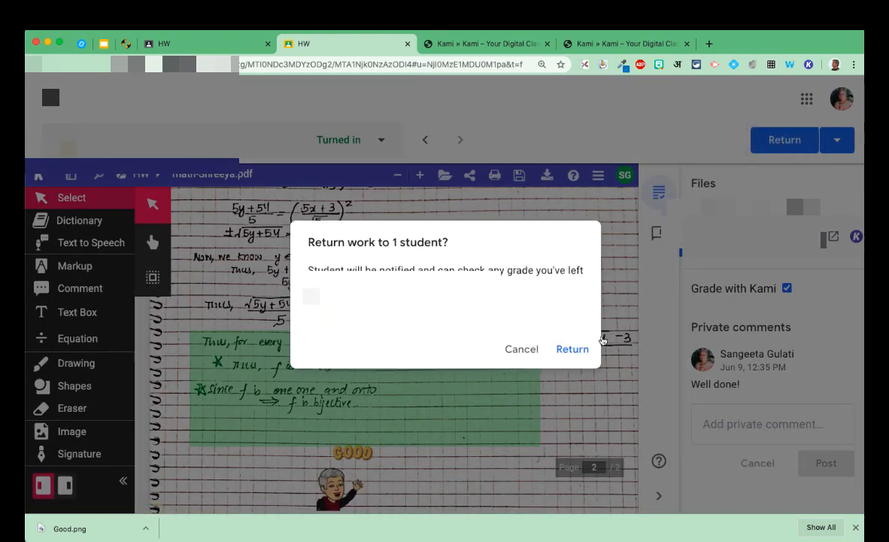
{"action": "left_click", "coordinate": [573, 350]}
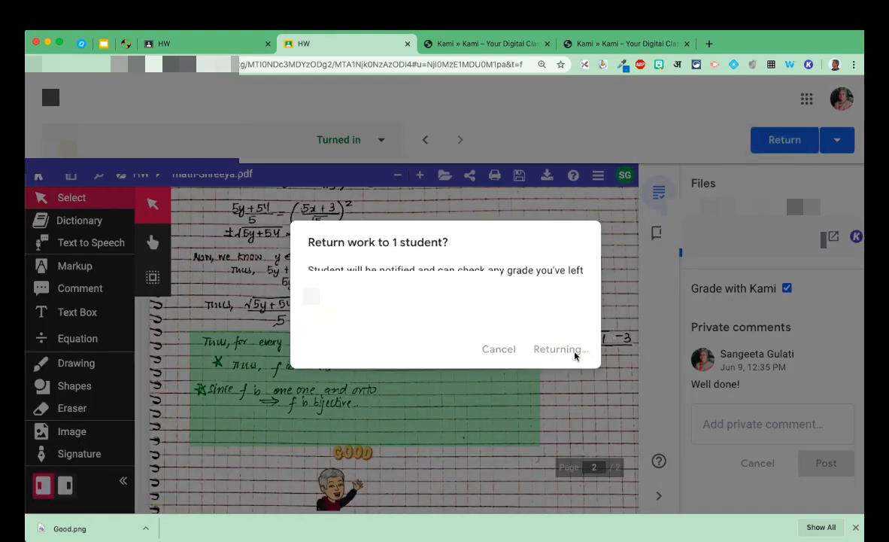